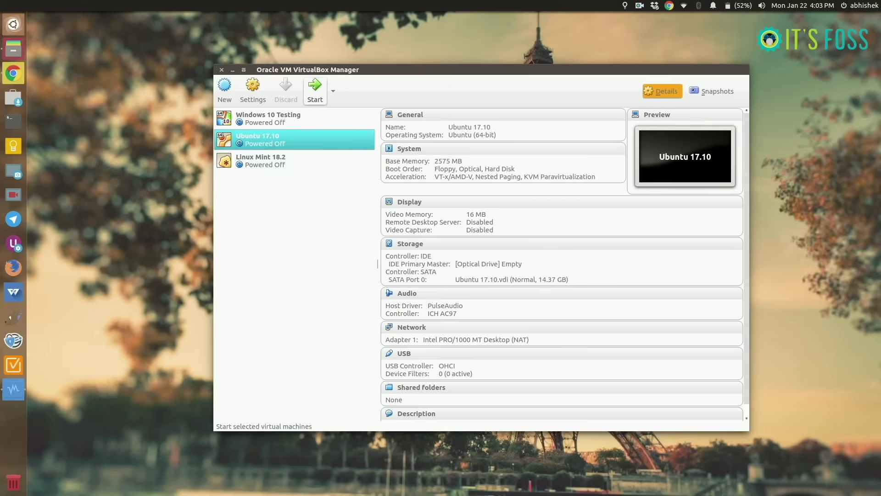
- Start the Ubuntu 17.10 VM and boot the recovery mode kernel from GRUB's Advanced options
left_click(315, 88)
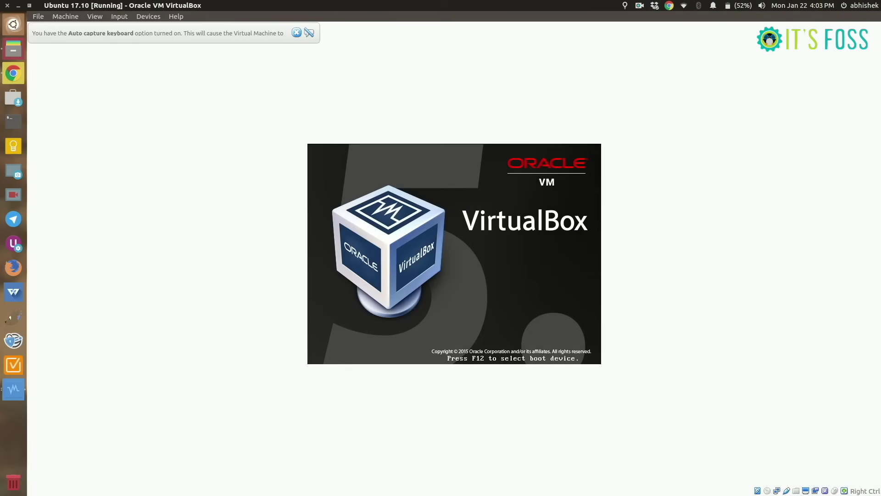
key("shift")
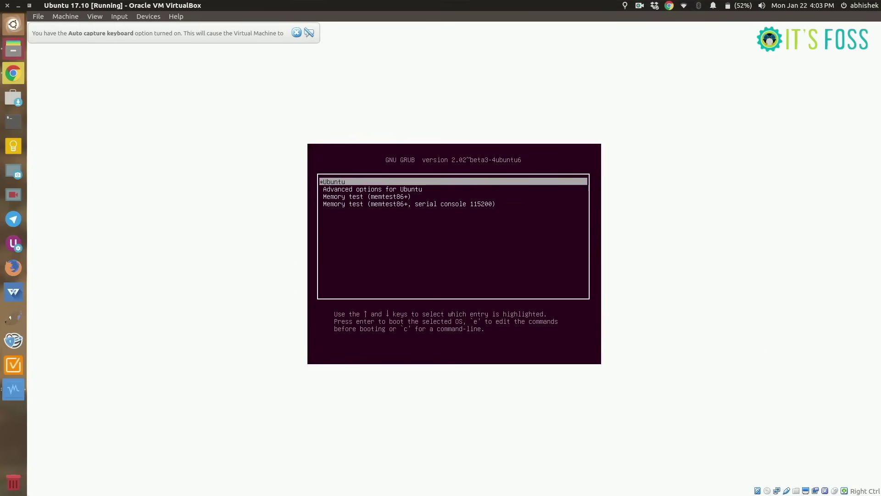
key("Down")
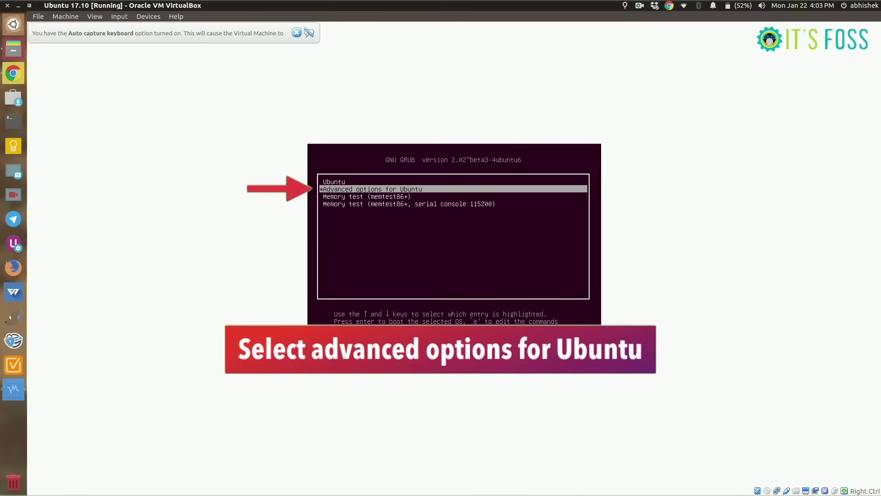
key("Return")
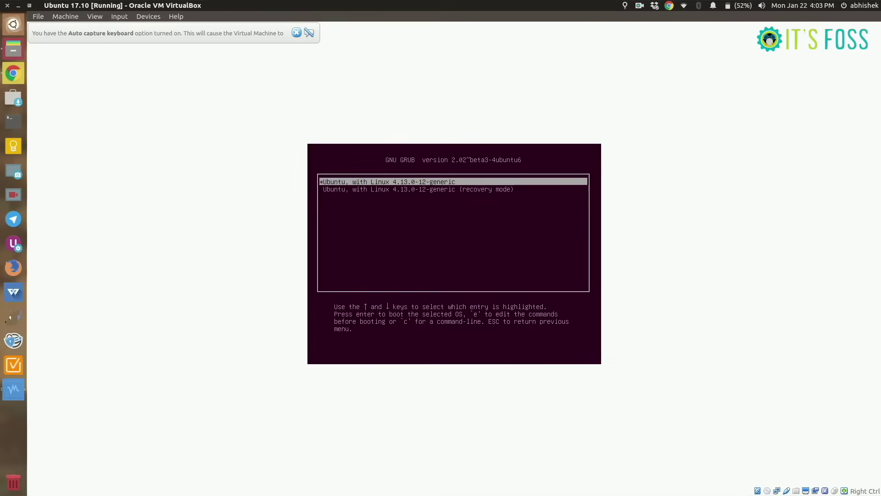
key("Down")
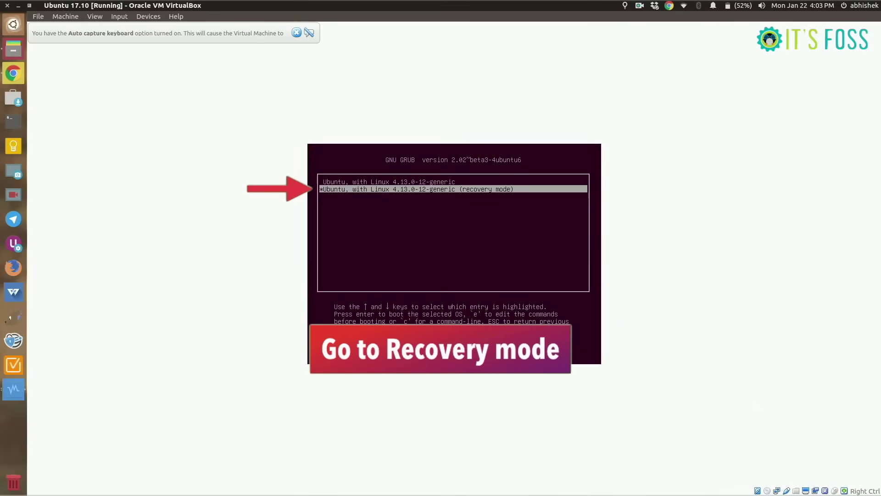
key("Return")
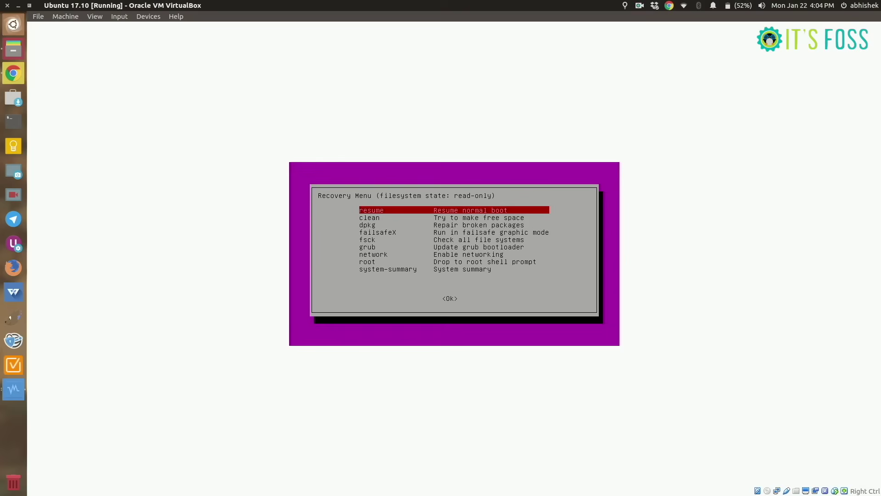
- Choose 'root' in the Recovery Menu and enter the maintenance root shell
key("Down")
key("Down")
key("Down")
key("Down")
key("Down")
key("Down")
key("Down")
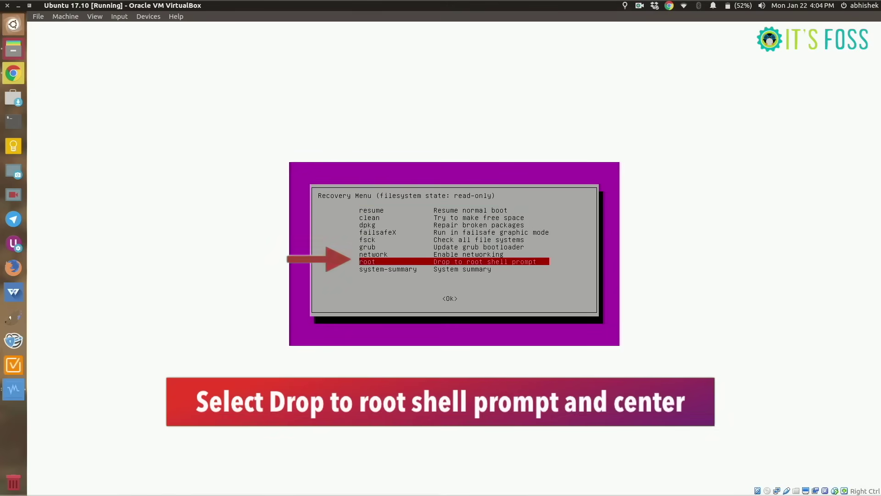
key("Return")
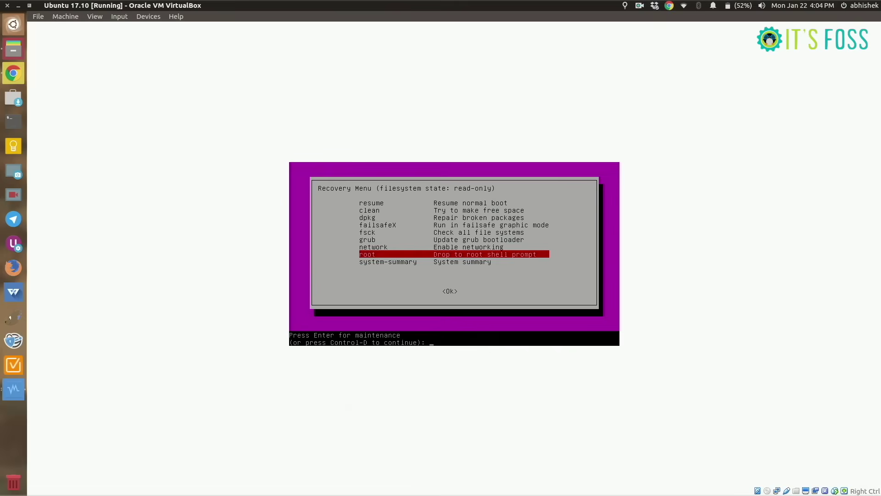
key("Return")
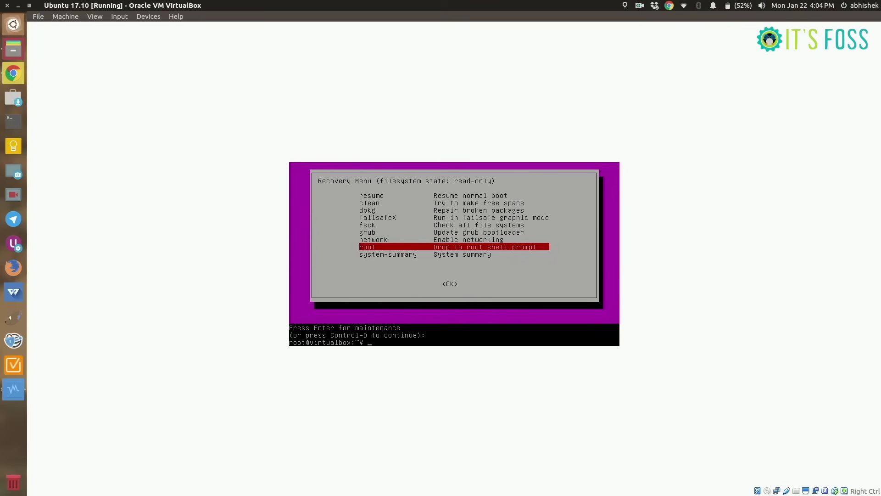
- Run 'mount -rw -o remount /' to make the root filesystem writable, then list /home
type("mount")
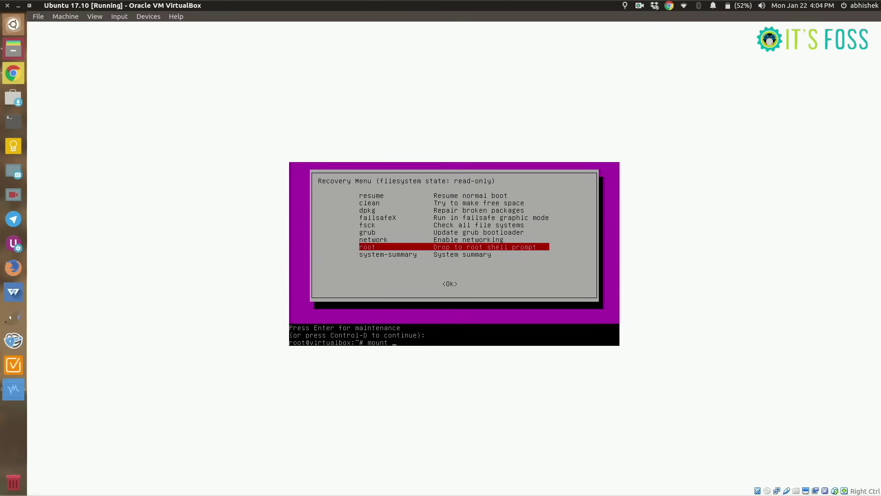
type("-rw")
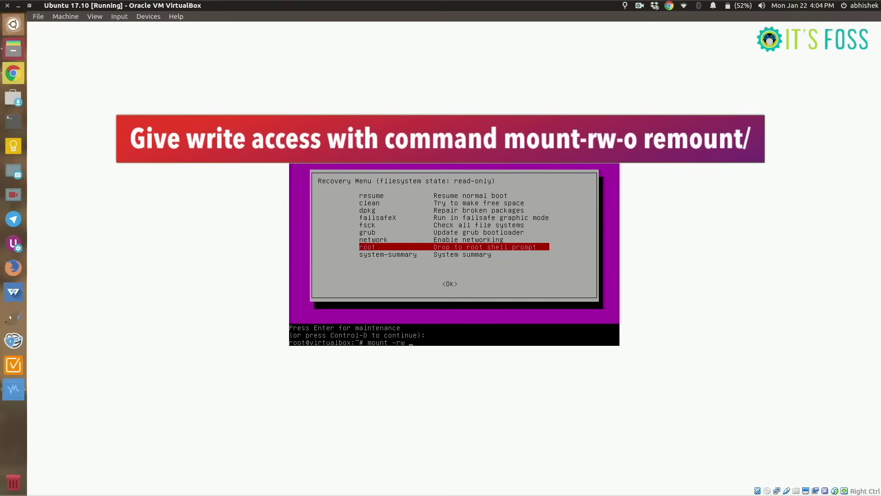
type(" -o remount")
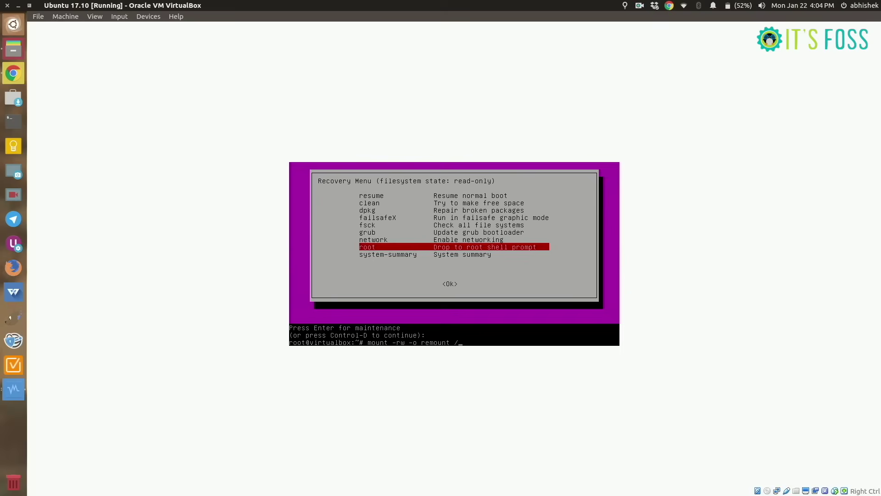
type(" /")
key("Return")
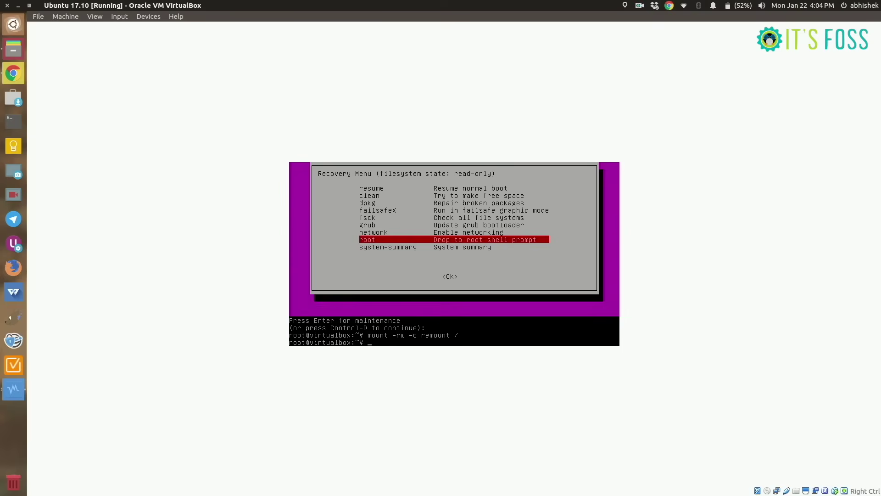
type("ls /home")
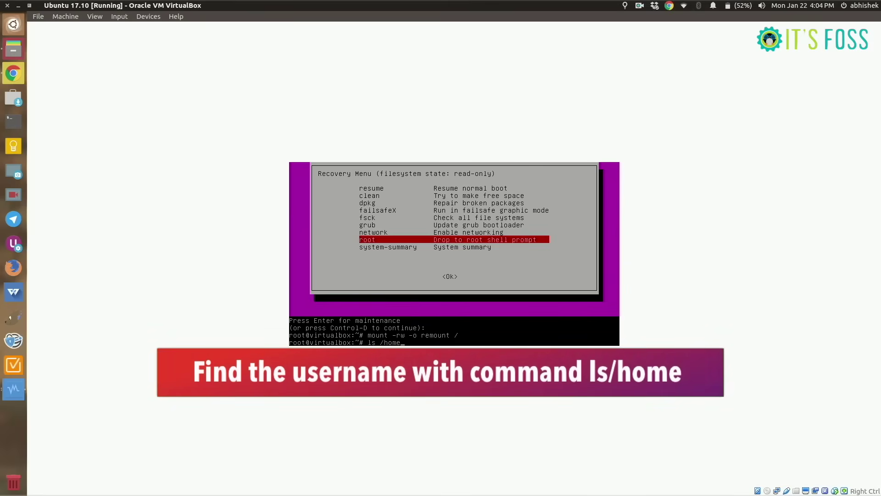
key("Return")
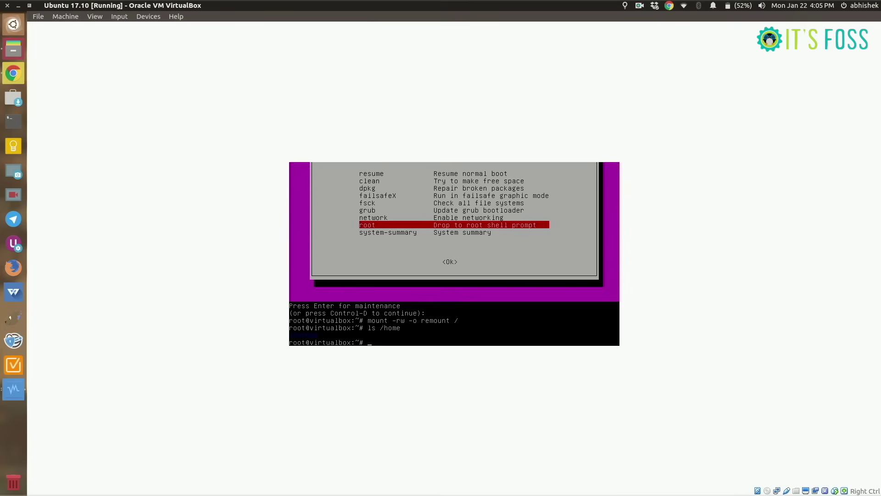
- Set a new password for the user account with passwd, then exit the root shell
type("ppasswd ")
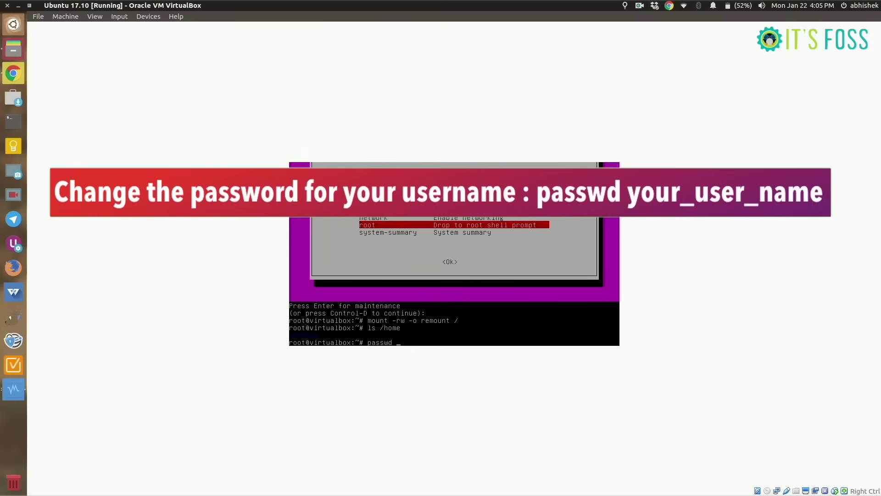
type("itsfoss")
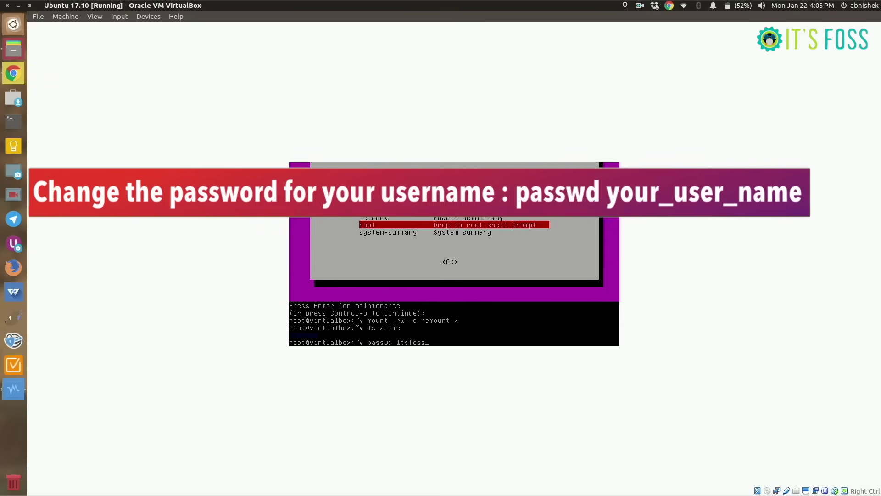
key("Return")
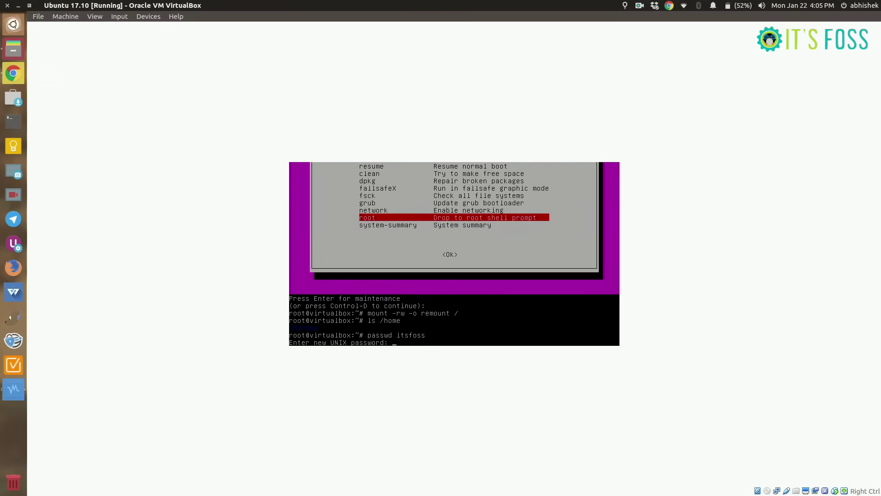
key("Return")
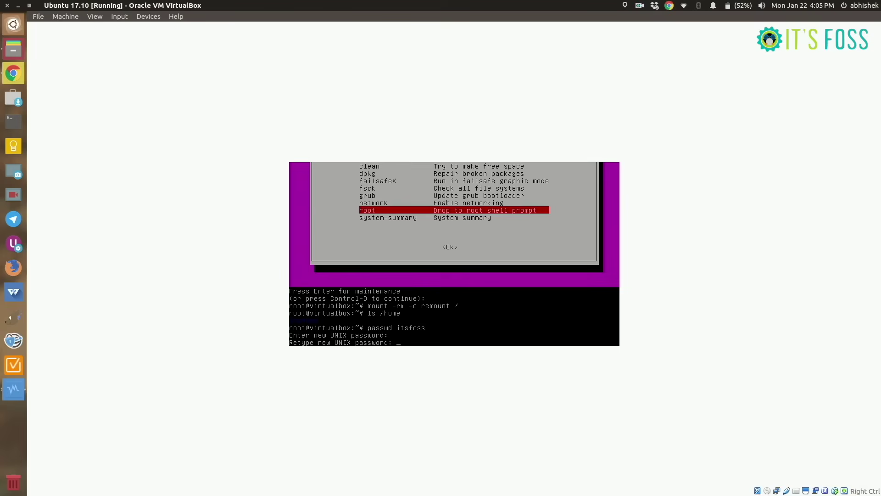
key("Return")
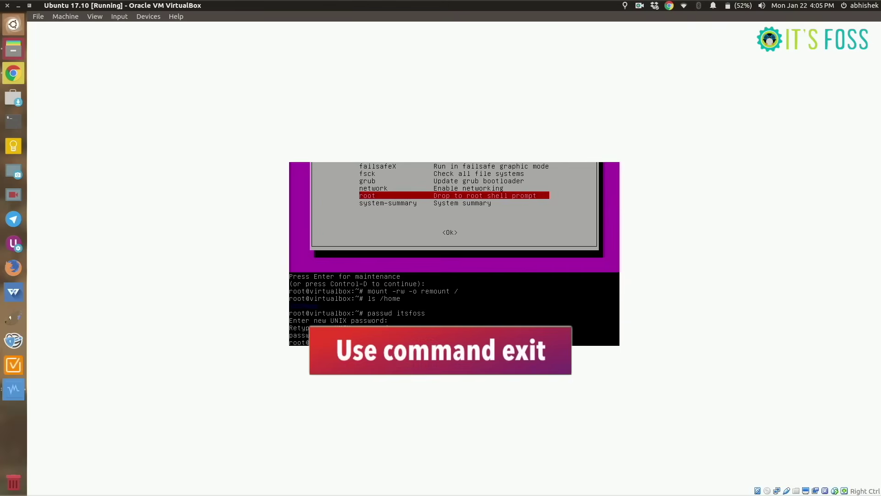
type("exit")
key("Return")
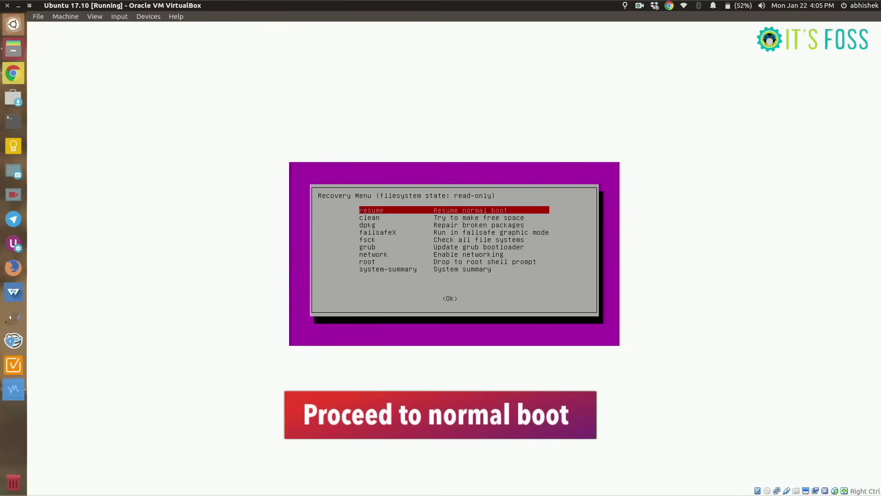
- Resume normal boot from the Recovery Menu and confirm with Ok
key("Return")
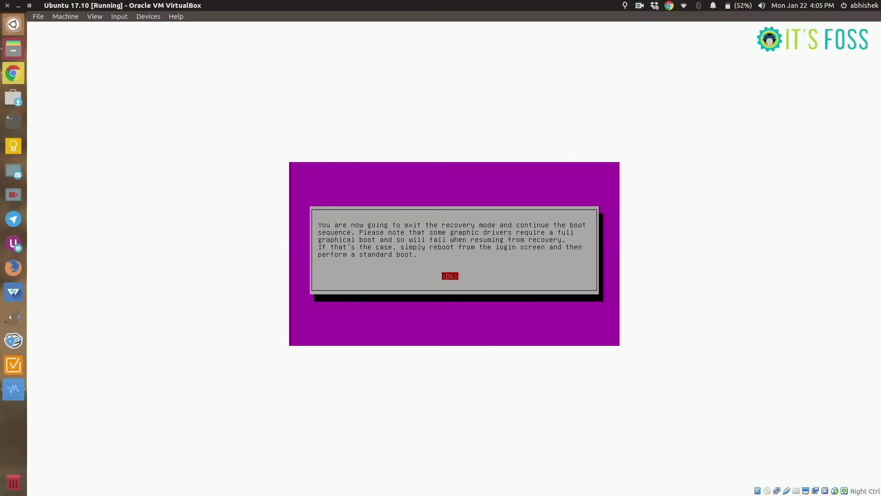
key("Return")
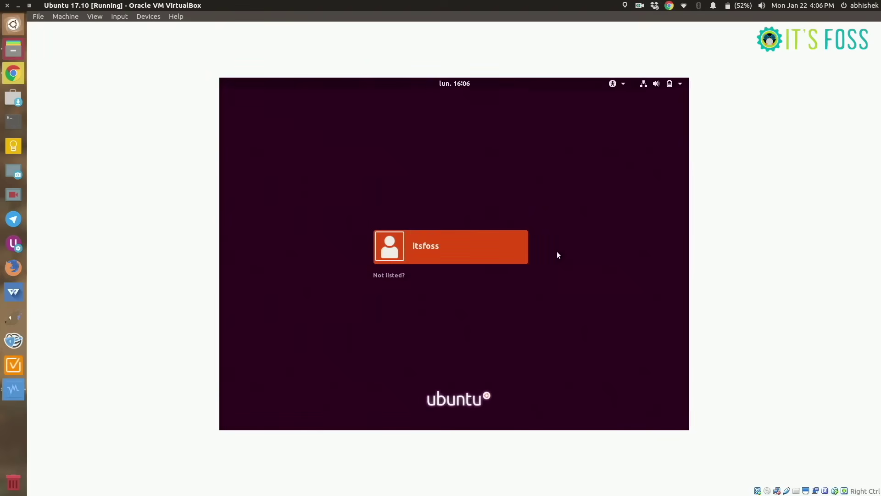
- Select the user on the Ubuntu login screen and sign in with the new password
left_click(445, 238)
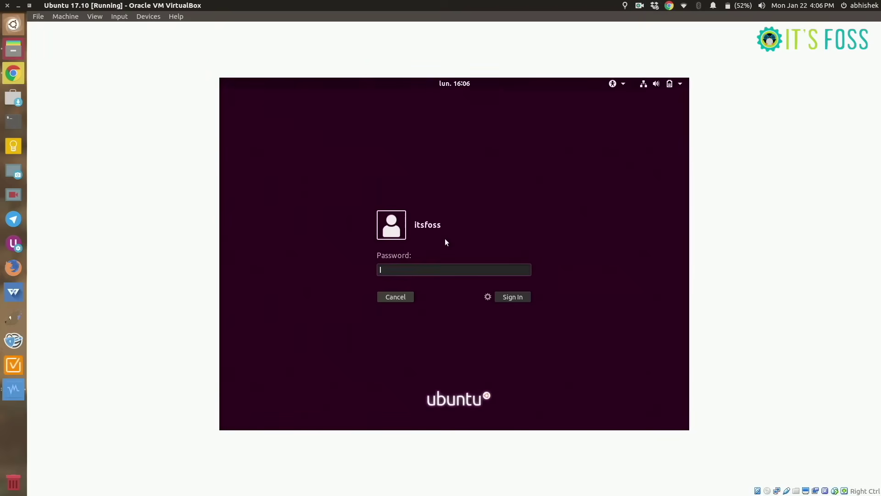
type("********")
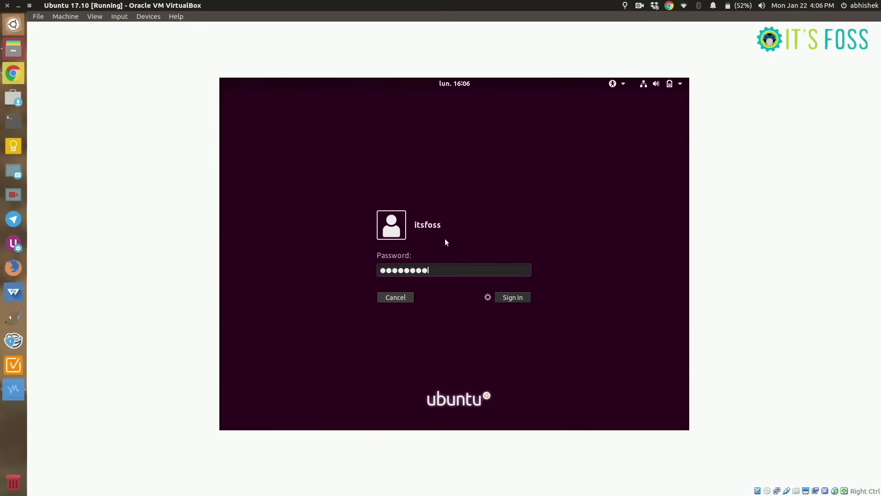
key("Return")
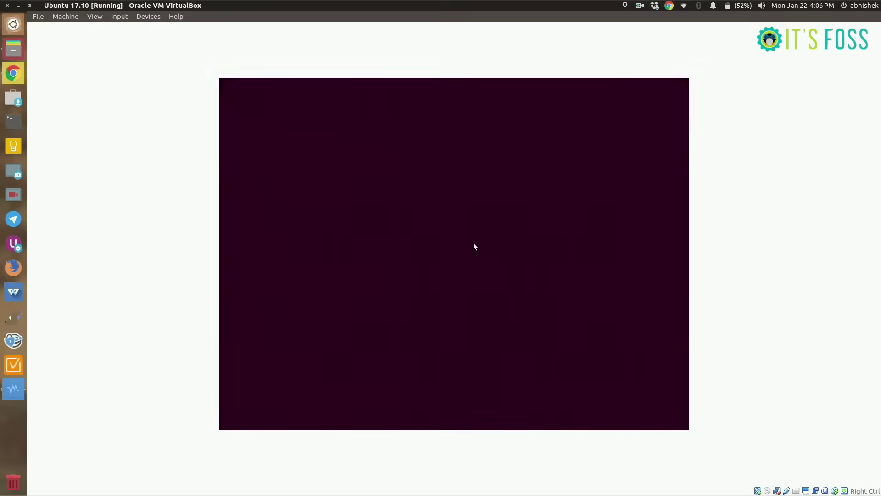